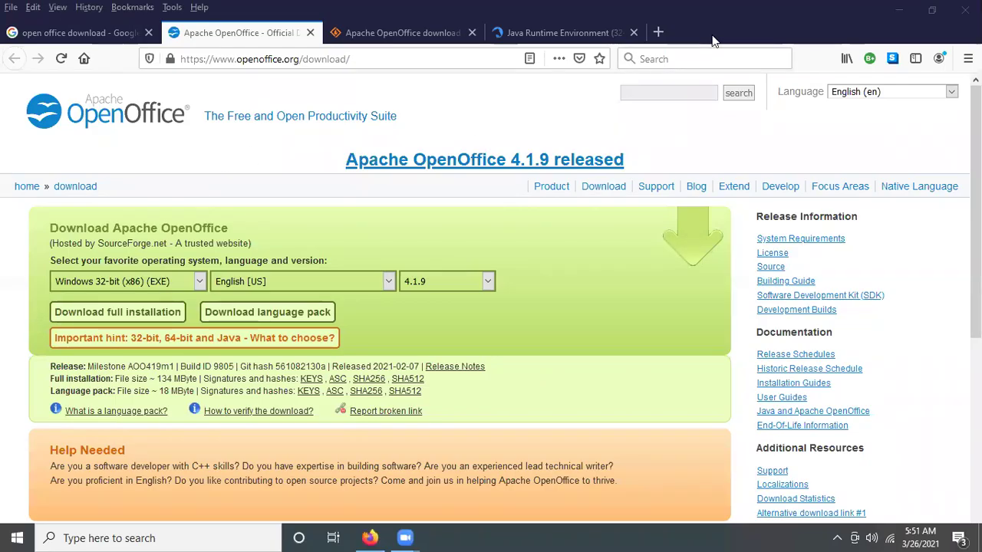
# Download the full Apache OpenOffice 4.1.9 installation for Windows 32-bit (x86), English [US], from the official site and save the installer file
pyautogui.click(456, 131)
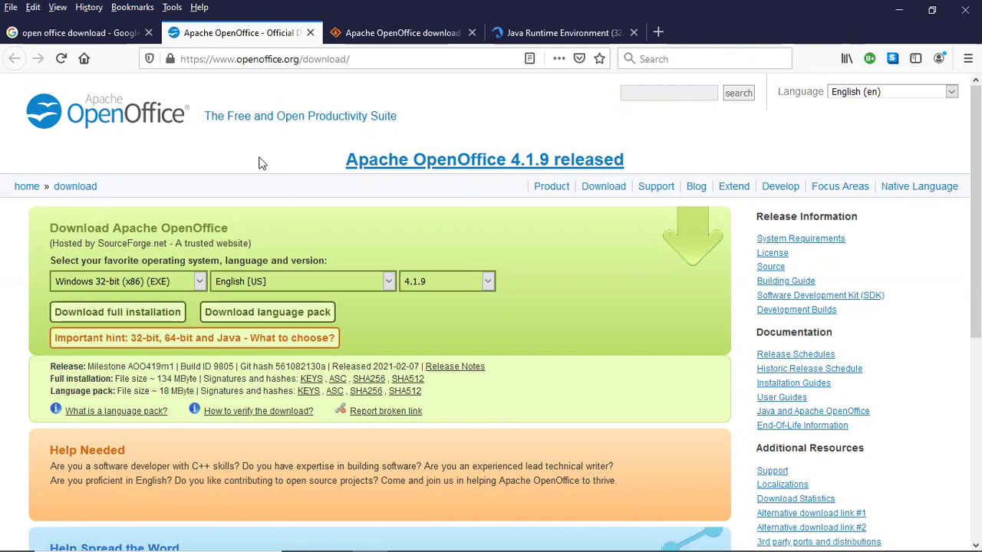
pyautogui.click(119, 35)
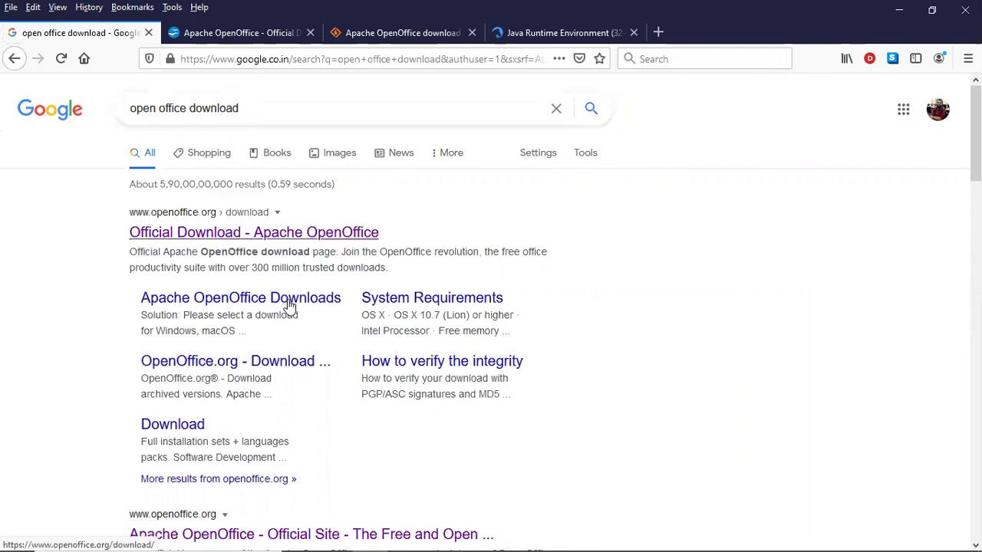
pyautogui.scroll(-3, 287, 307)
pyautogui.scroll(3, 285, 352)
pyautogui.click(249, 32)
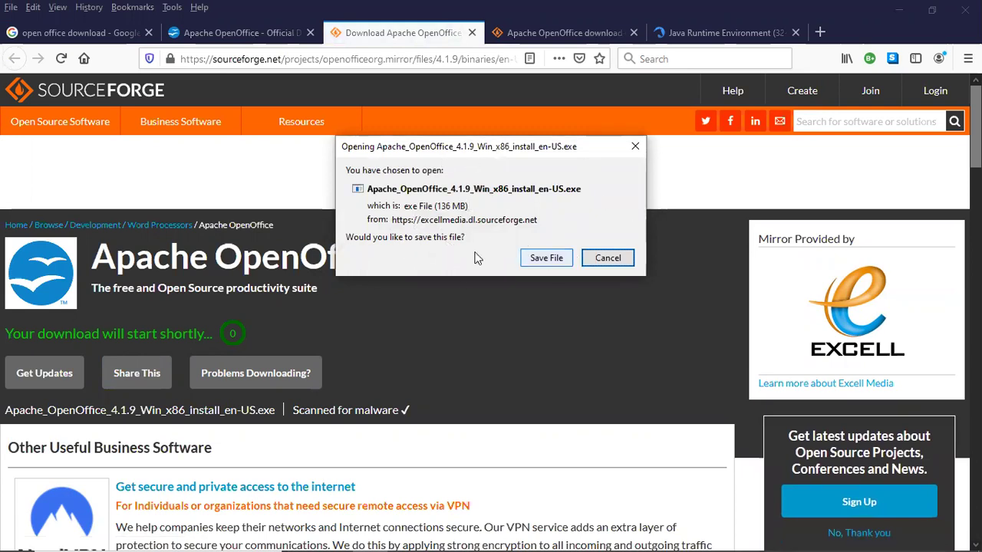
pyautogui.click(553, 258)
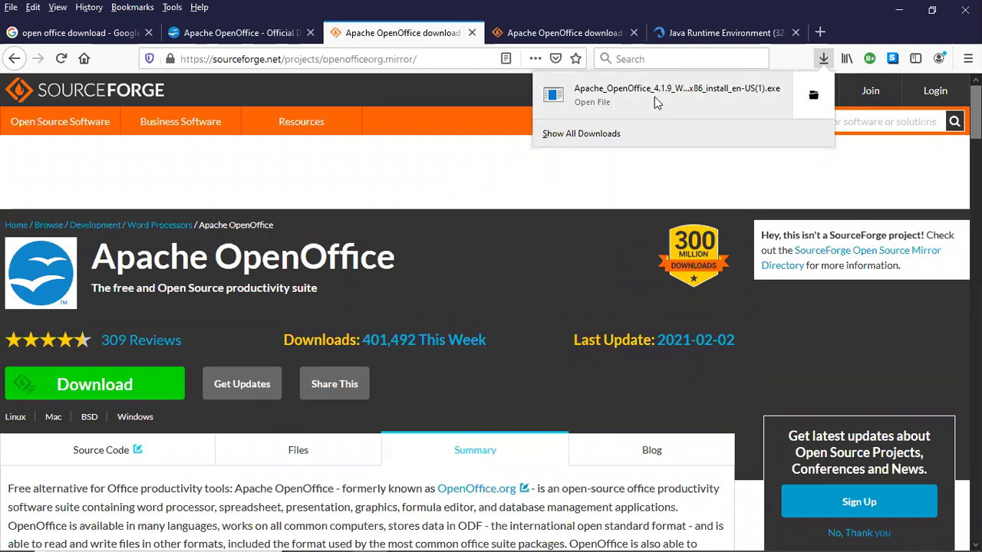
# Run the downloaded OpenOffice 4.1.9 setup and unpack the installation files into the default folder on the Desktop
pyautogui.click(564, 180)
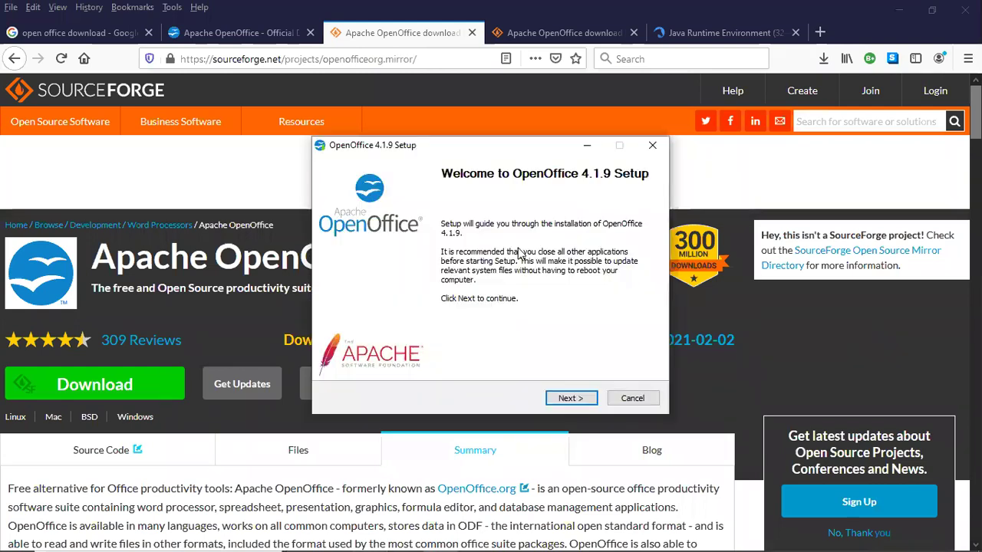
pyautogui.click(554, 402)
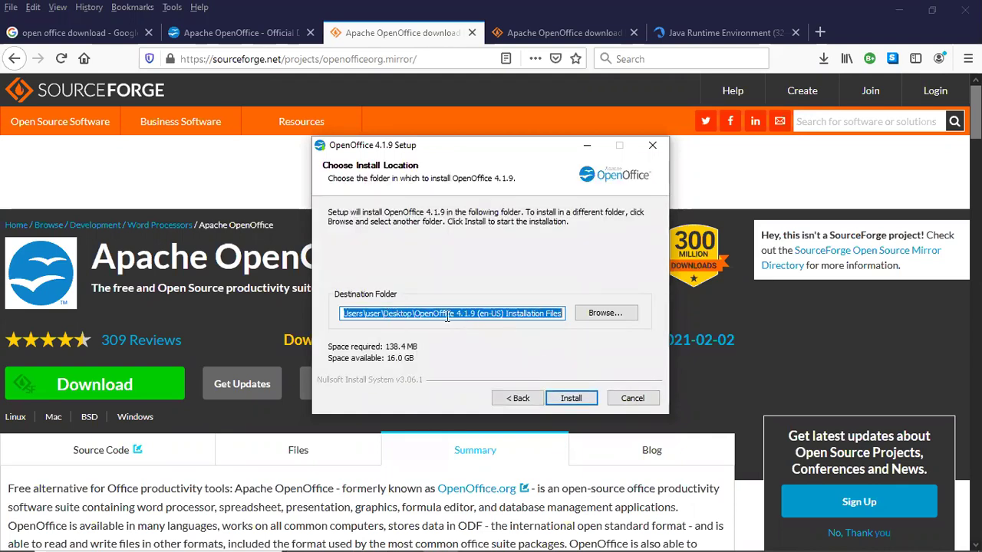
pyautogui.click(571, 398)
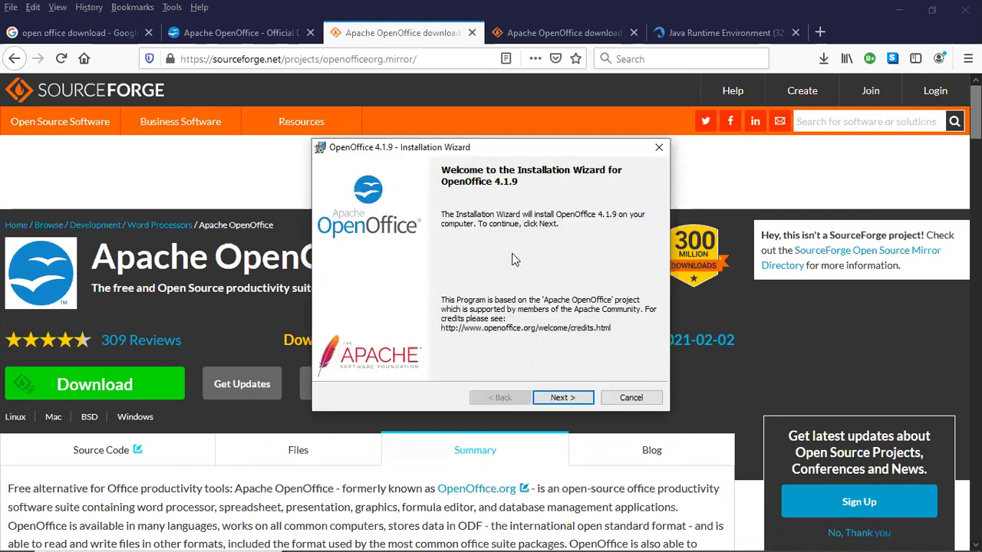
# Install OpenOffice 4.1.9 for all users of the computer with the Typical setup type and a start link on the desktop
pyautogui.click(562, 398)
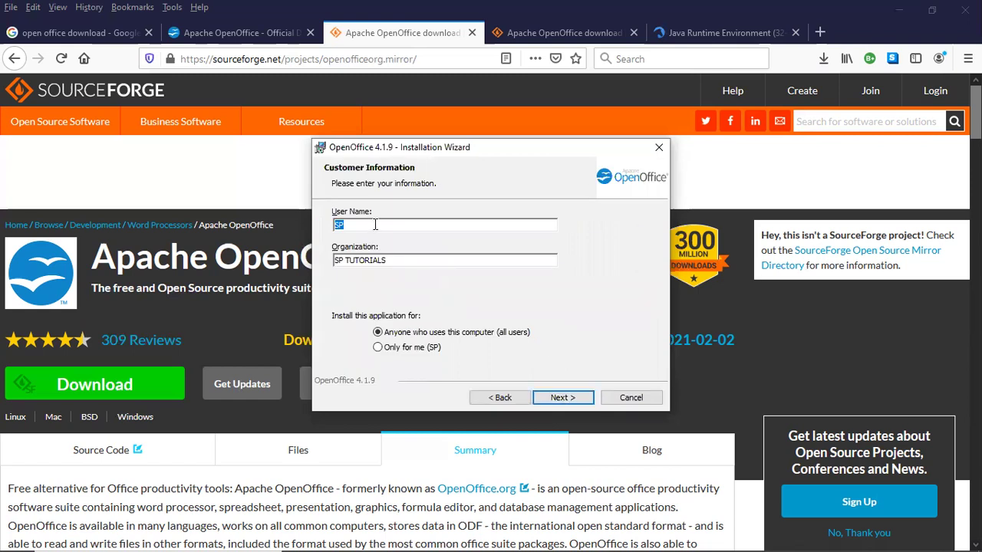
pyautogui.click(414, 259)
pyautogui.click(546, 395)
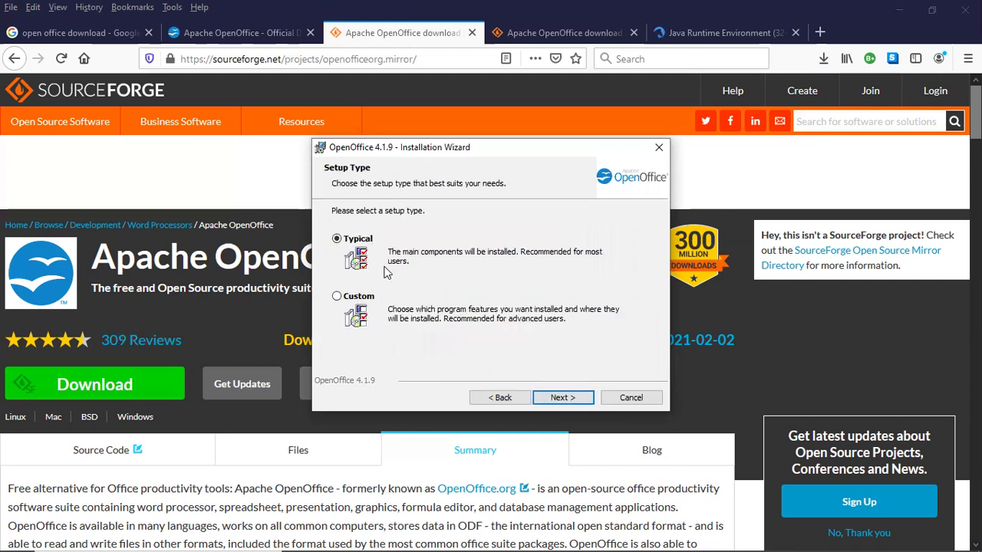
pyautogui.click(569, 398)
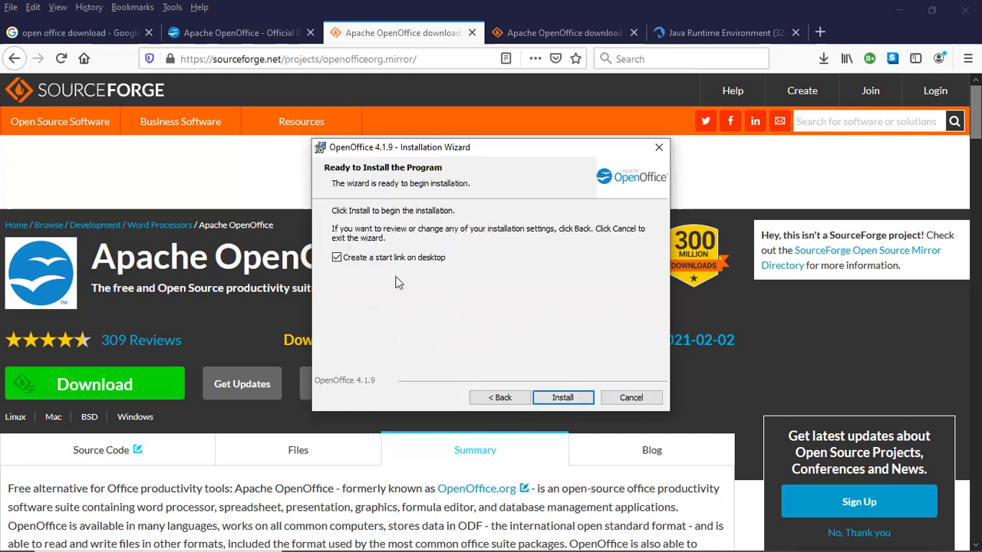
pyautogui.click(570, 396)
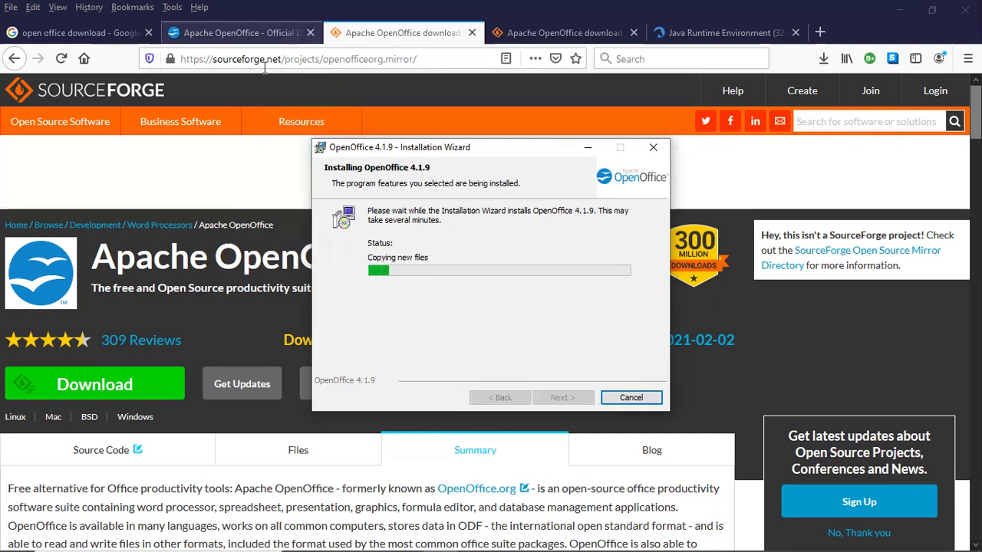
# Return to the installation wizard once OpenOffice 4.1.9 is installed and finish it
pyautogui.click(255, 33)
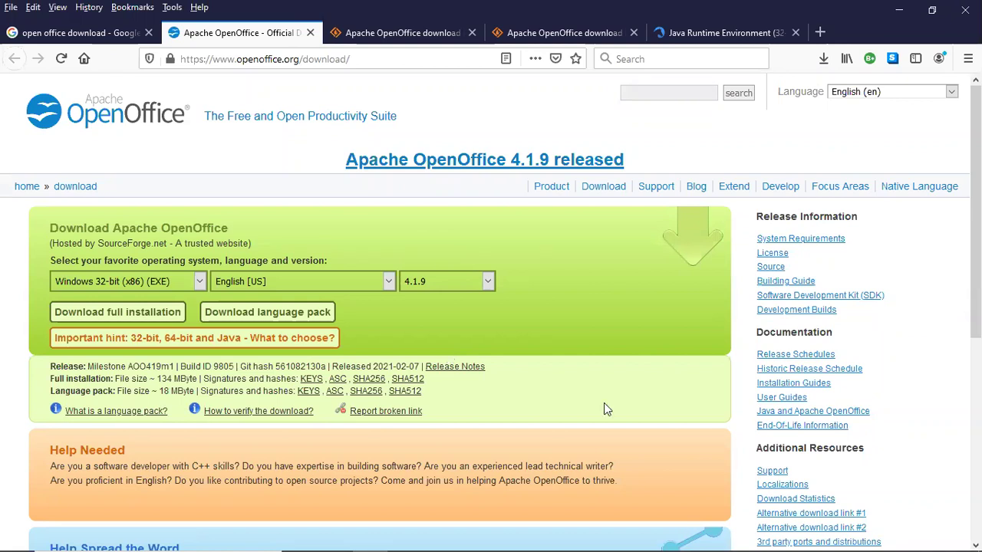
pyautogui.click(450, 536)
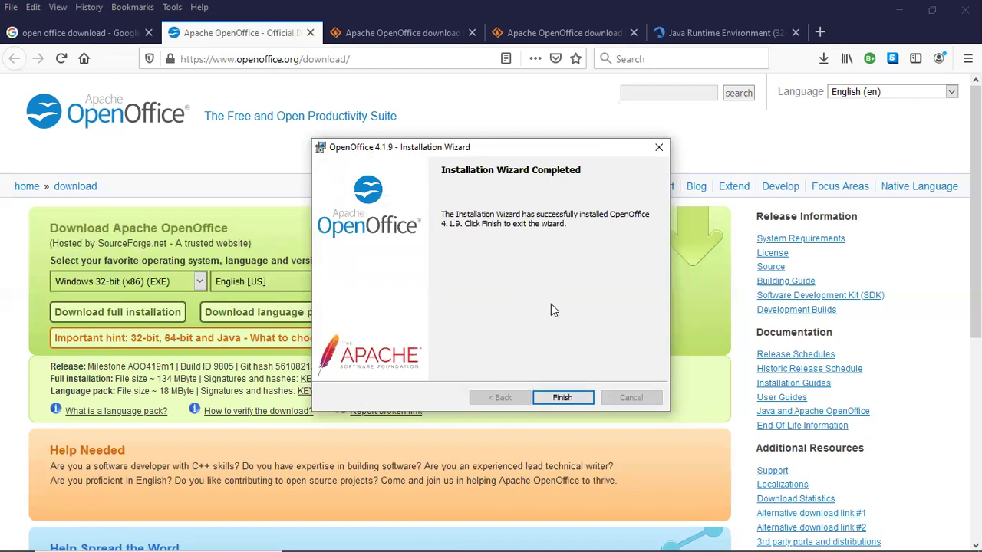
pyautogui.click(562, 397)
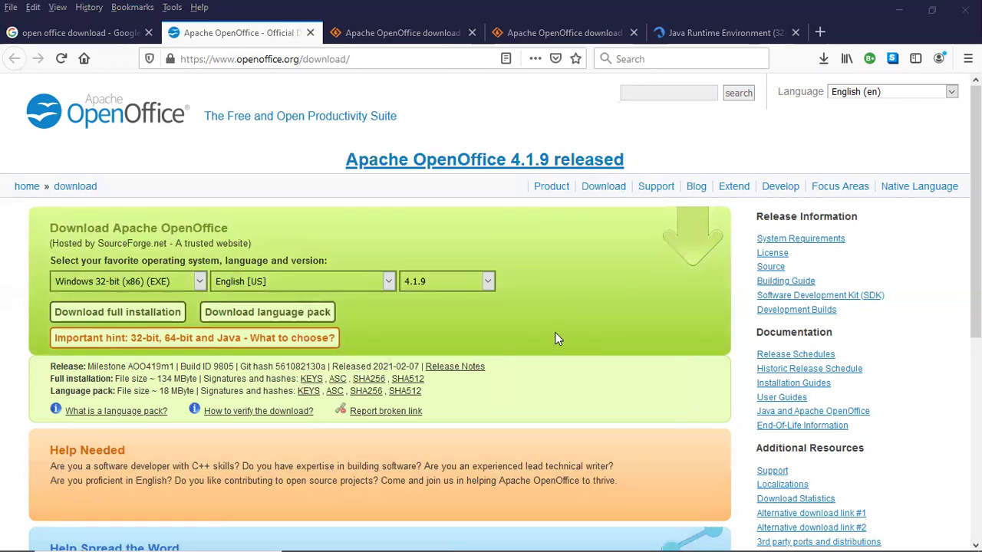
# Search Windows for "open office" to find the installed program, and close the search
pyautogui.press('super')
pyautogui.write('o')
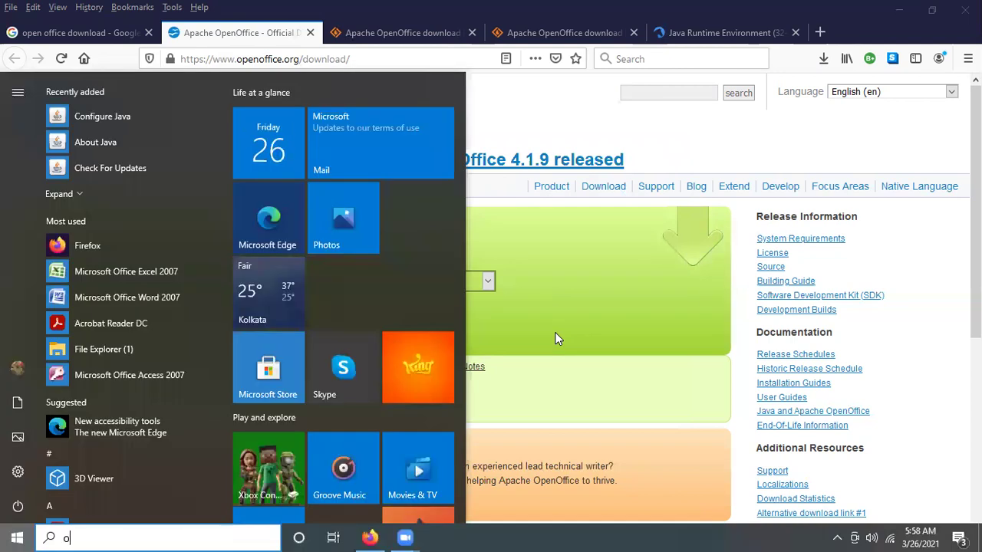
pyautogui.write('pen ')
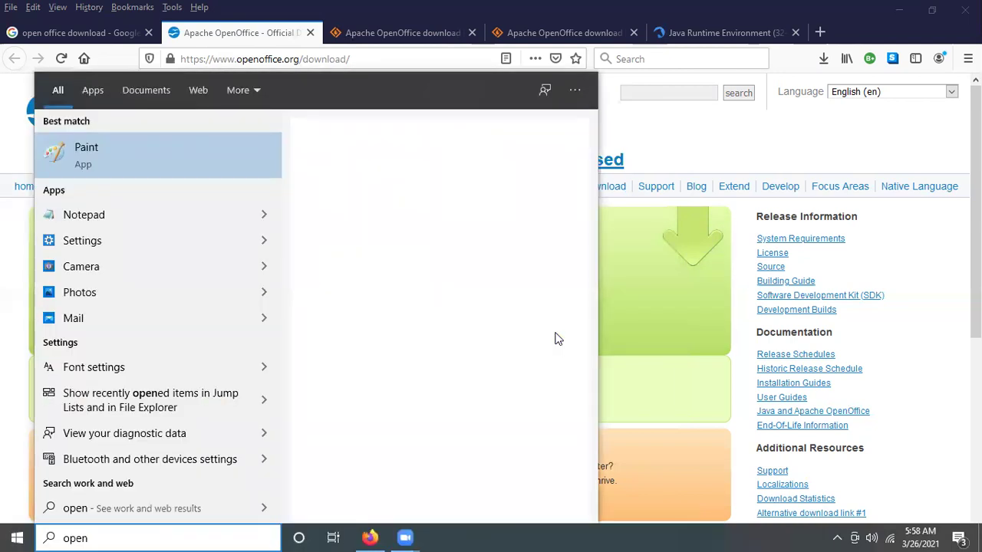
pyautogui.write('of')
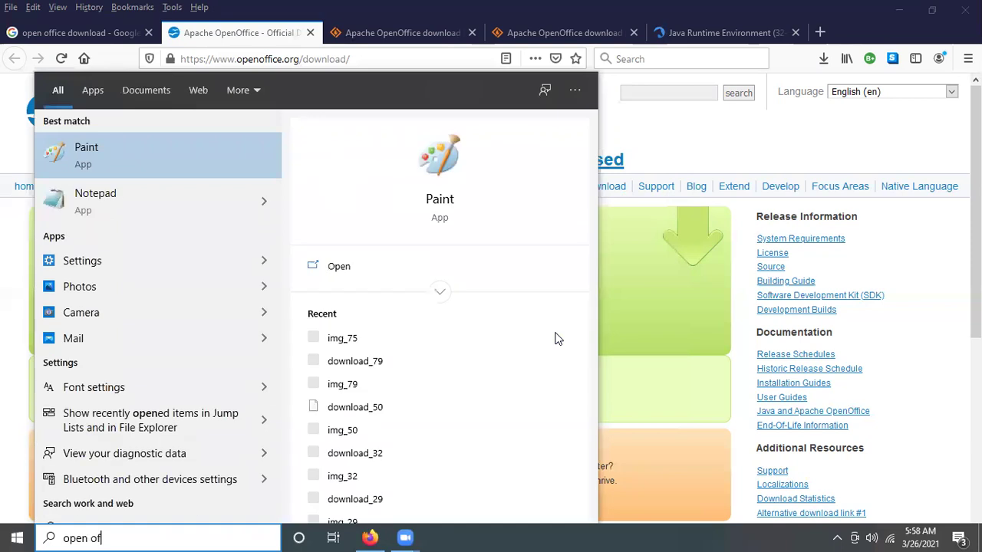
pyautogui.write('fice')
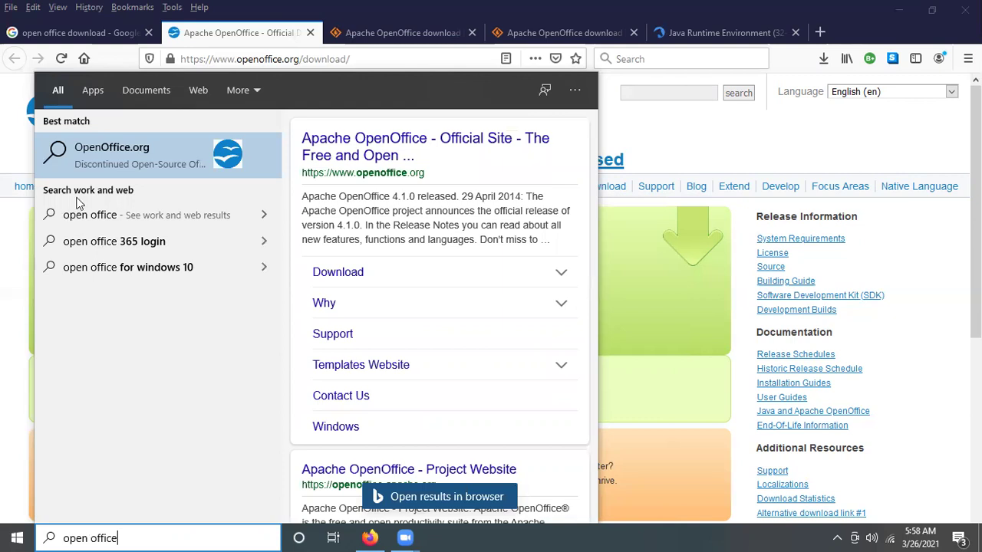
pyautogui.click(719, 535)
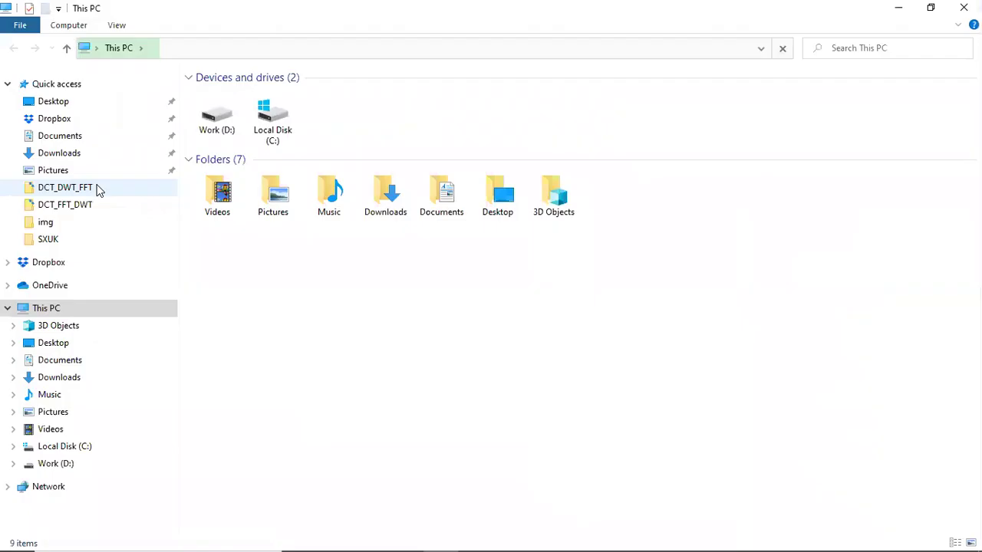
# Look through the Desktop folder in File Explorer for OpenOffice, and return to the browser
pyautogui.click(78, 103)
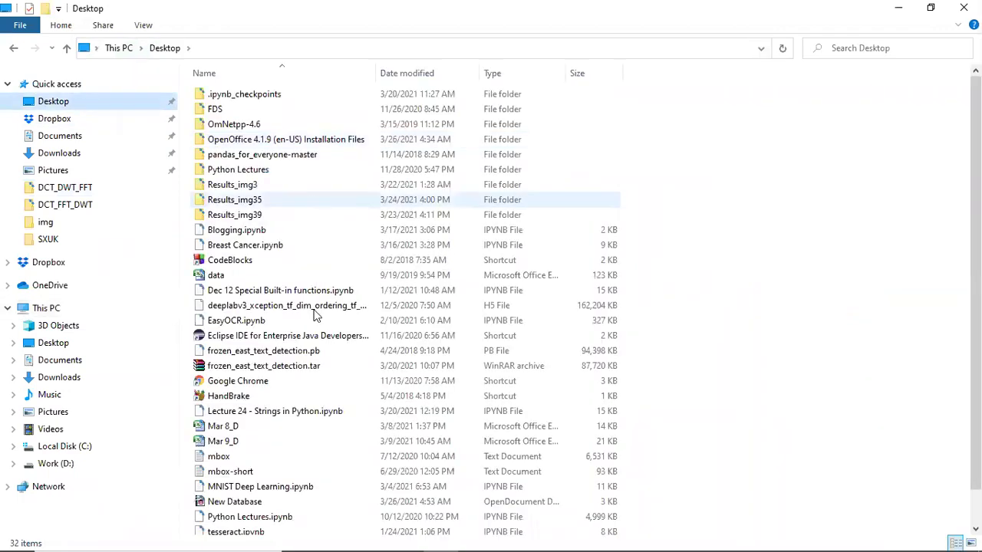
pyautogui.scroll(-1, 289, 390)
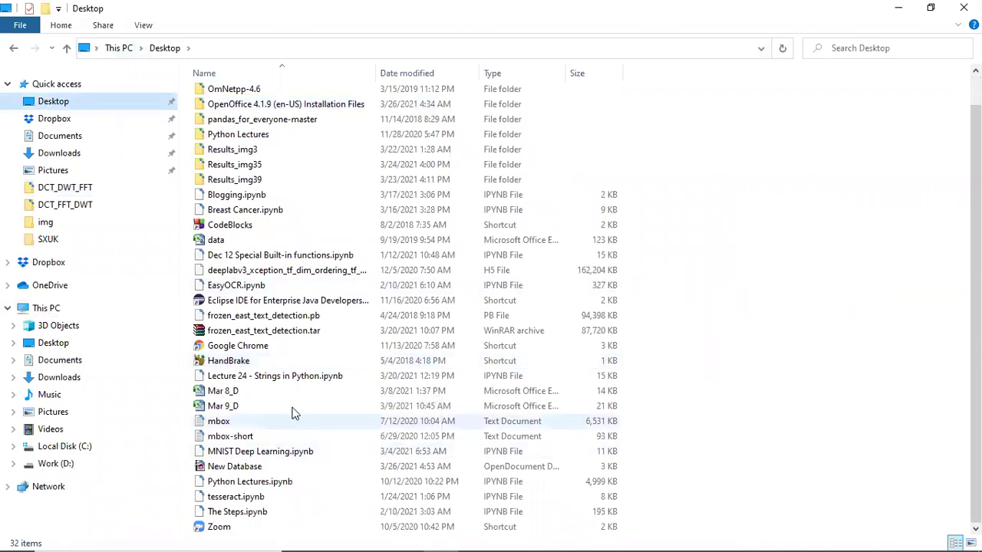
pyautogui.scroll(1, 295, 415)
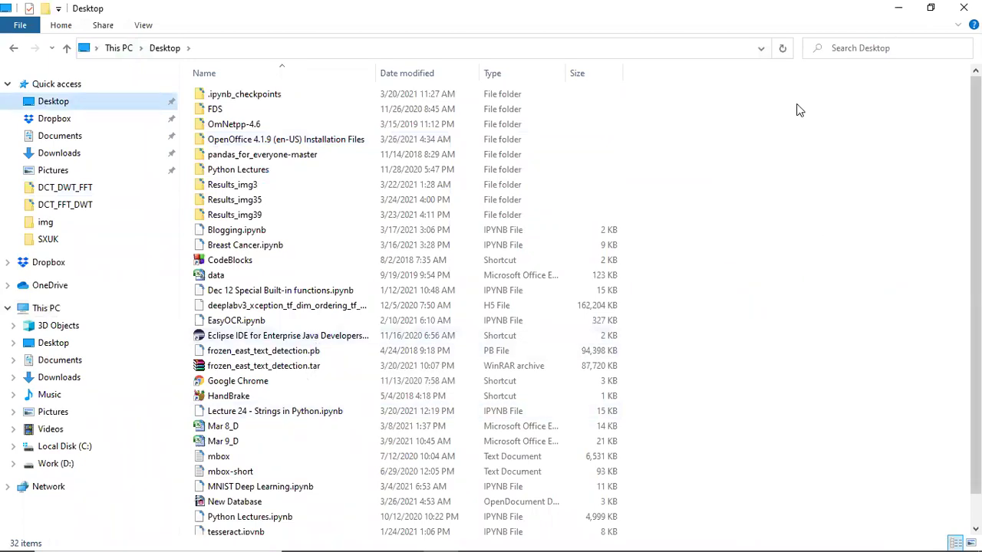
pyautogui.hotkey('alt', 'Tab')
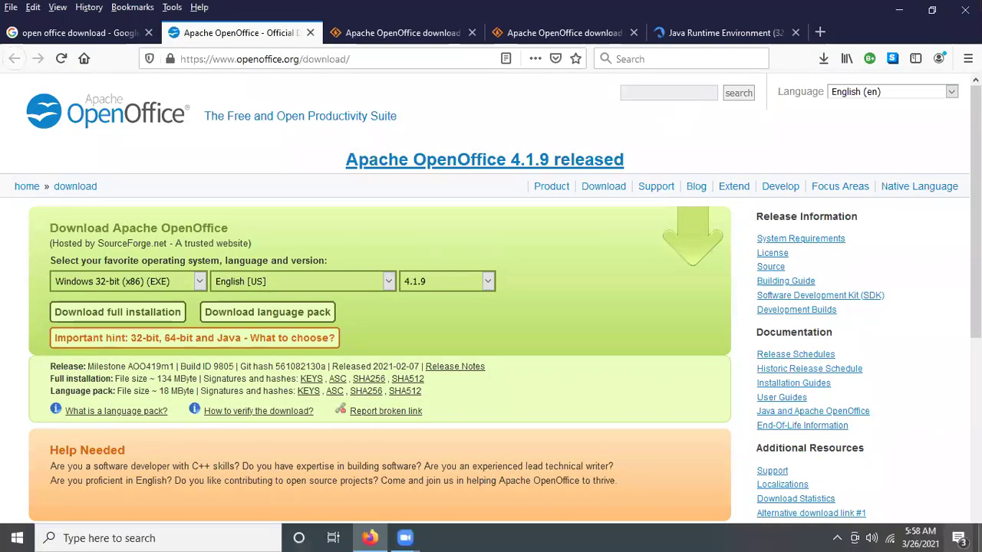
# Launch OpenOffice 4.1.9 from the Windows desktop and open the Database Wizard
pyautogui.press('super+d')
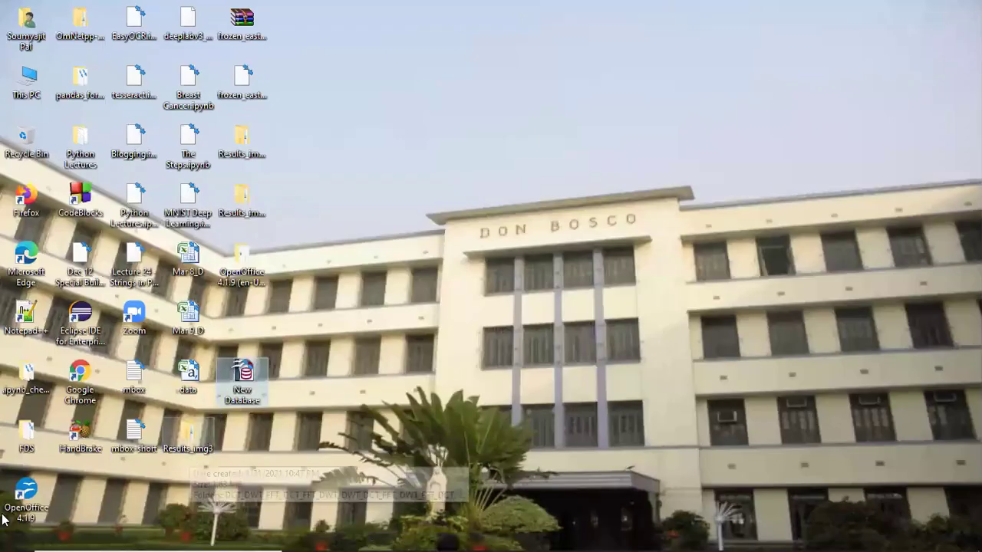
pyautogui.doubleClick(28, 505)
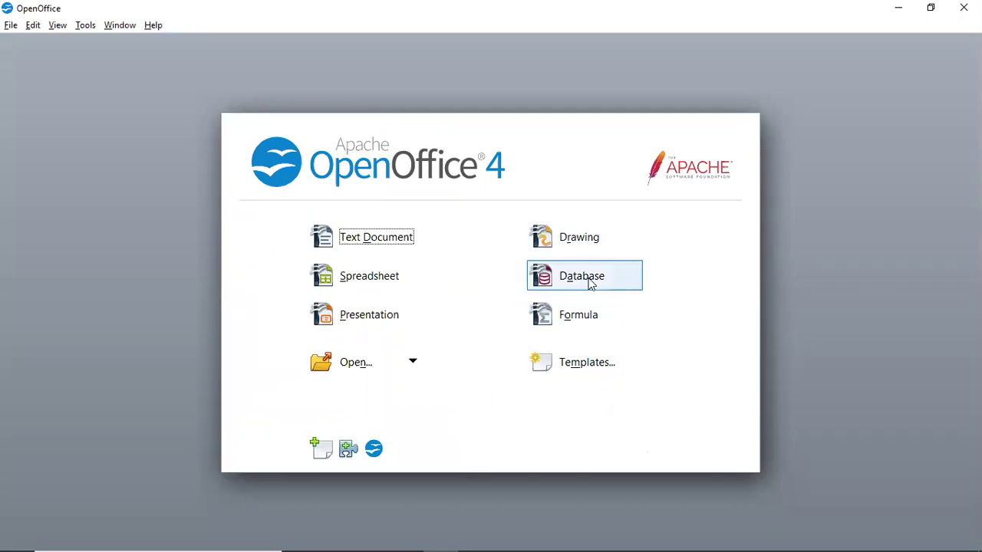
pyautogui.click(590, 283)
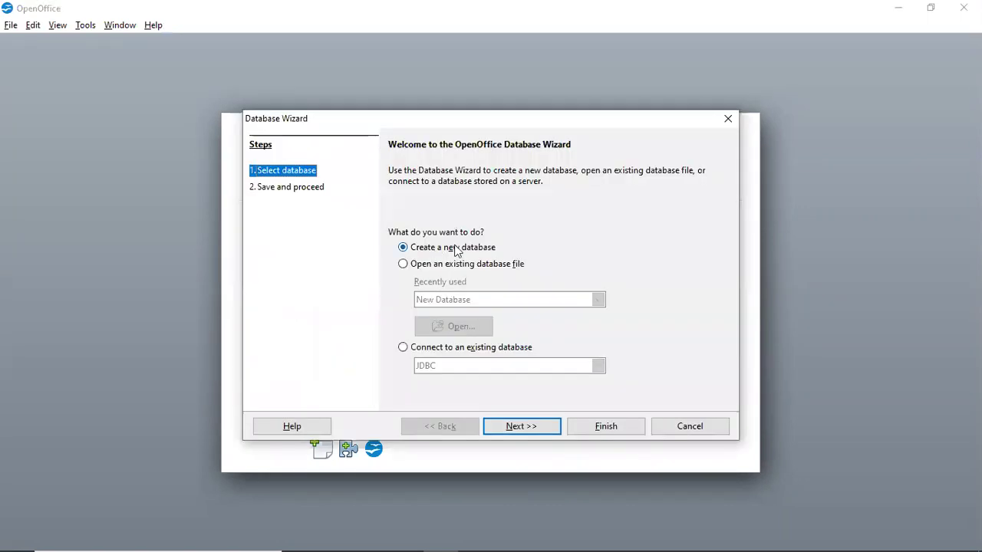
# Create a new registered database, opened for editing with the table wizard enabled, and save it as My_Database on the Desktop
pyautogui.click(529, 426)
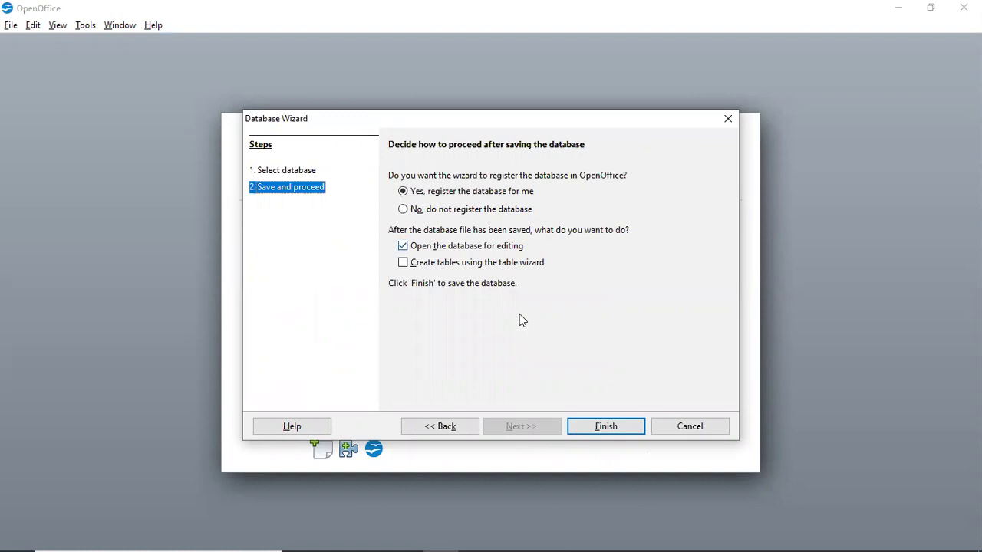
pyautogui.click(403, 262)
pyautogui.click(615, 428)
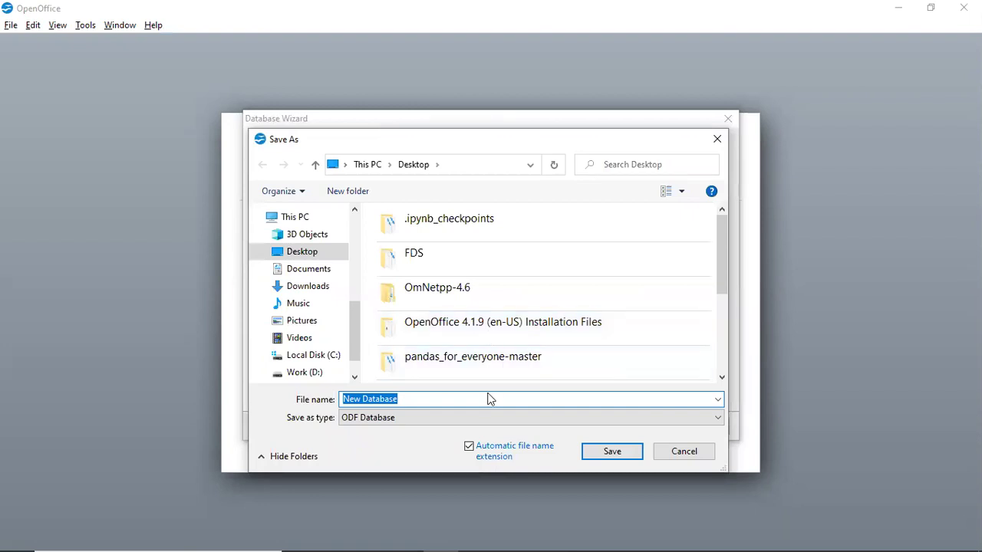
pyautogui.write('My_D')
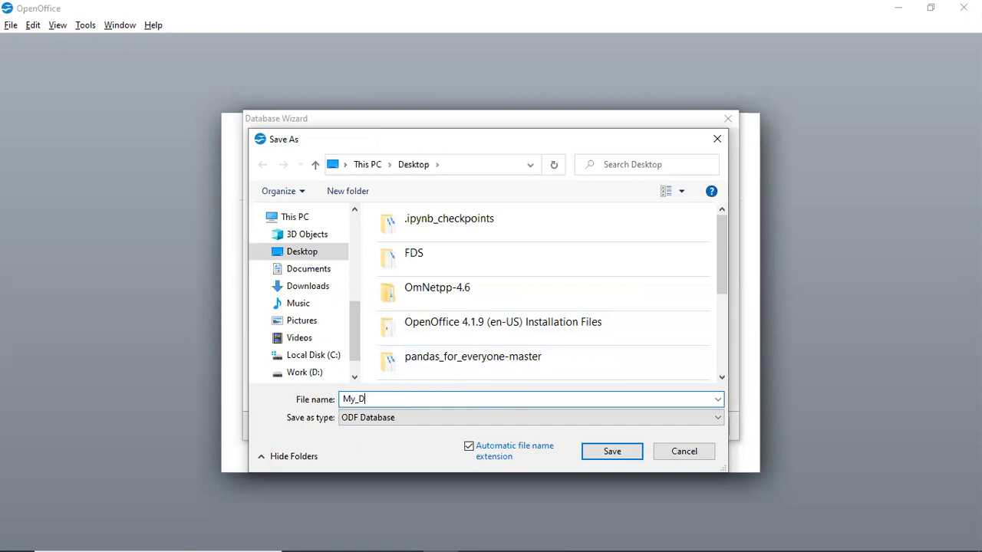
pyautogui.write('atabase')
pyautogui.click(609, 453)
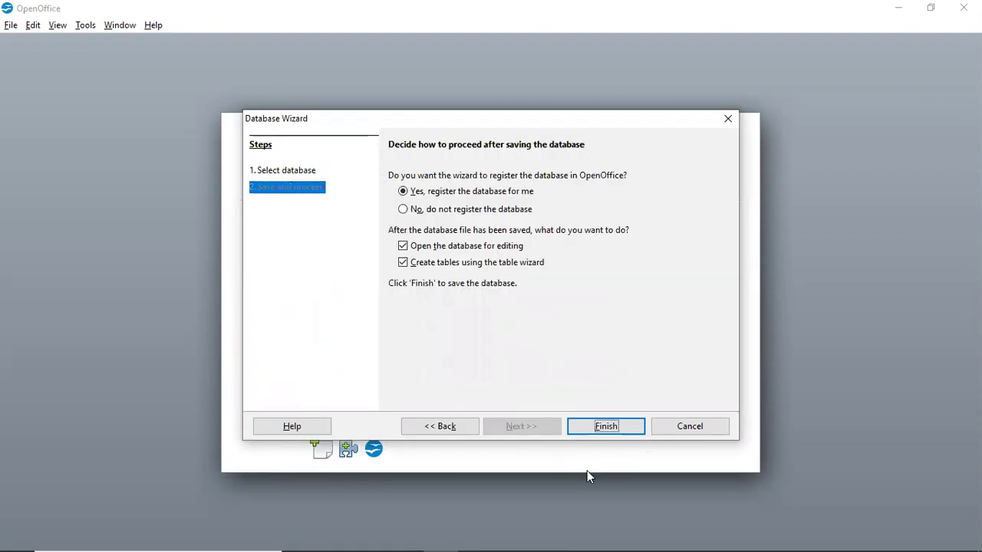
pyautogui.click(606, 426)
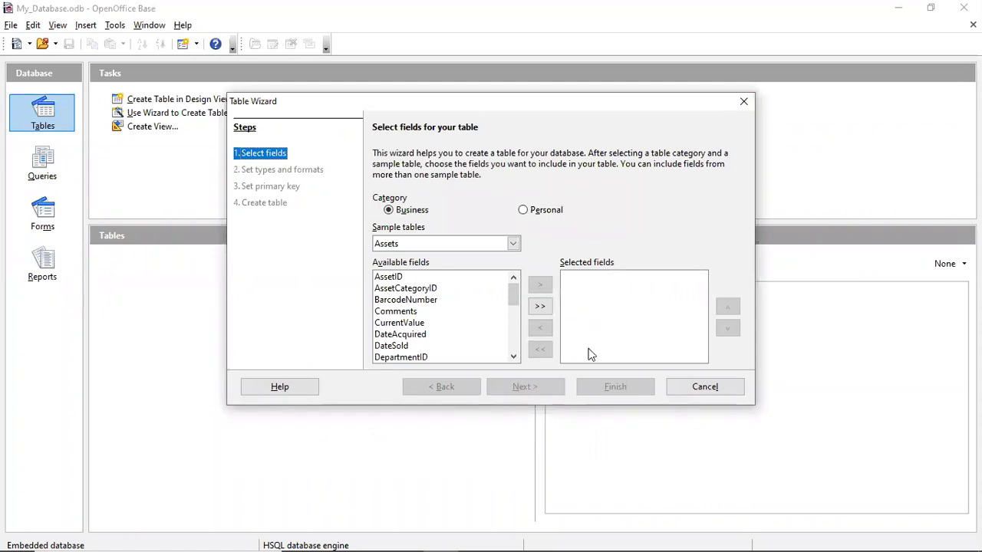
# Close the Table Wizard and look at the other object sections of My_Database before returning to Tables
pyautogui.click(743, 102)
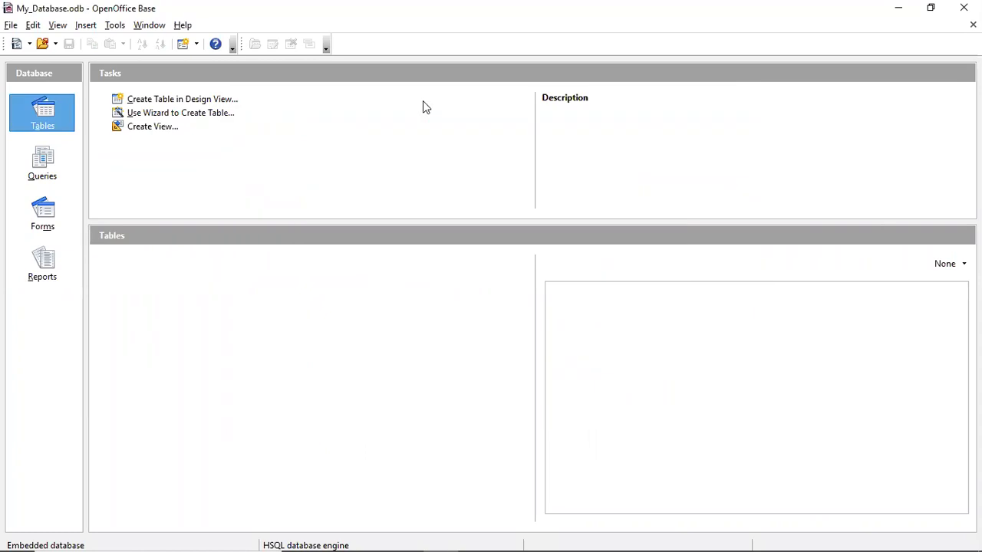
pyautogui.click(45, 264)
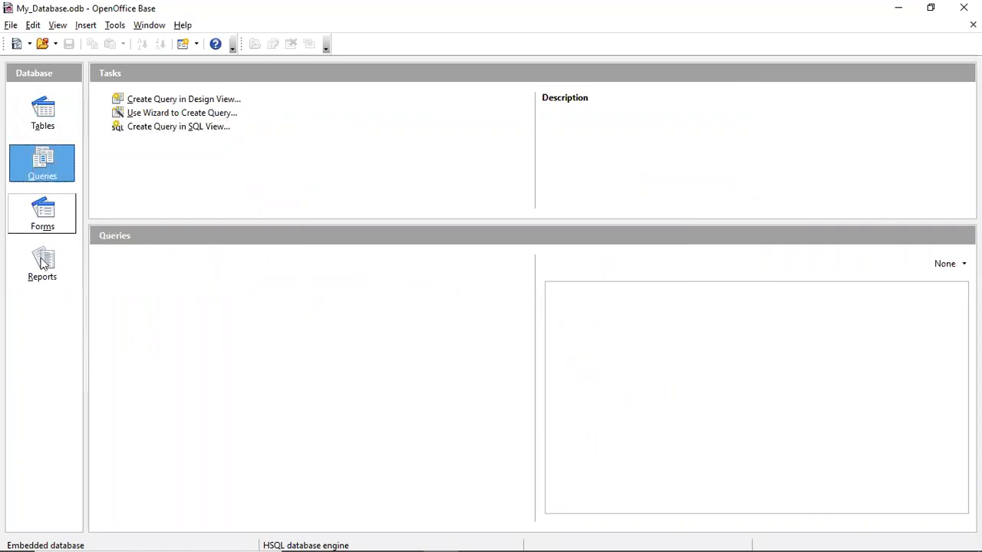
pyautogui.click(46, 114)
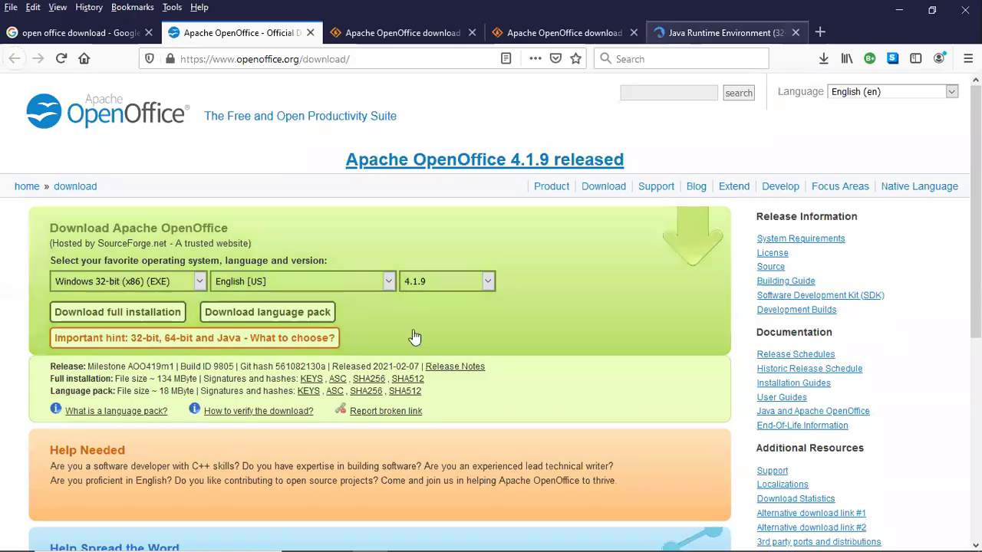
# Request the Java JRE 8 Update 281 (32-bit) download from the FileHorse page, and cancel saving the installer
pyautogui.click(656, 38)
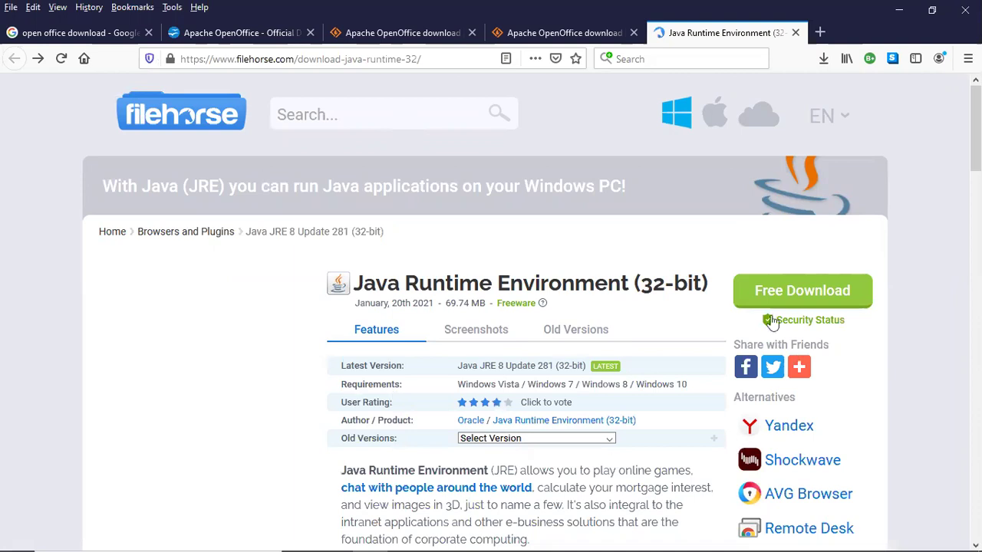
pyautogui.click(805, 298)
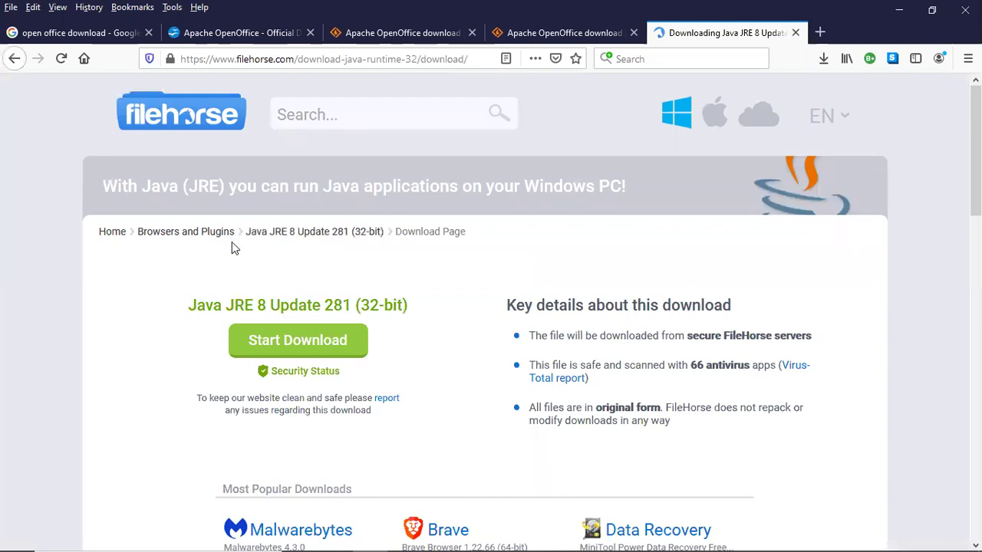
pyautogui.click(314, 343)
pyautogui.click(292, 349)
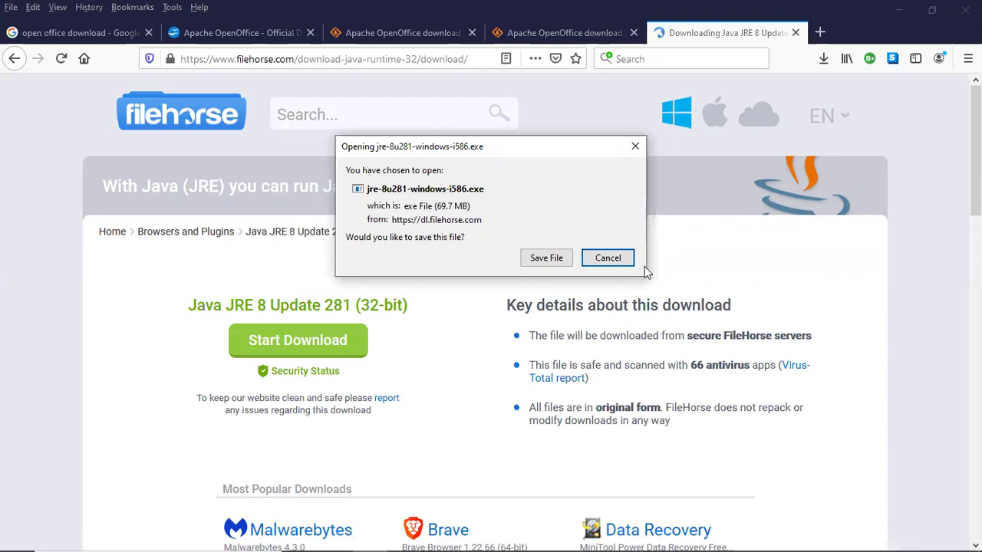
pyautogui.click(607, 258)
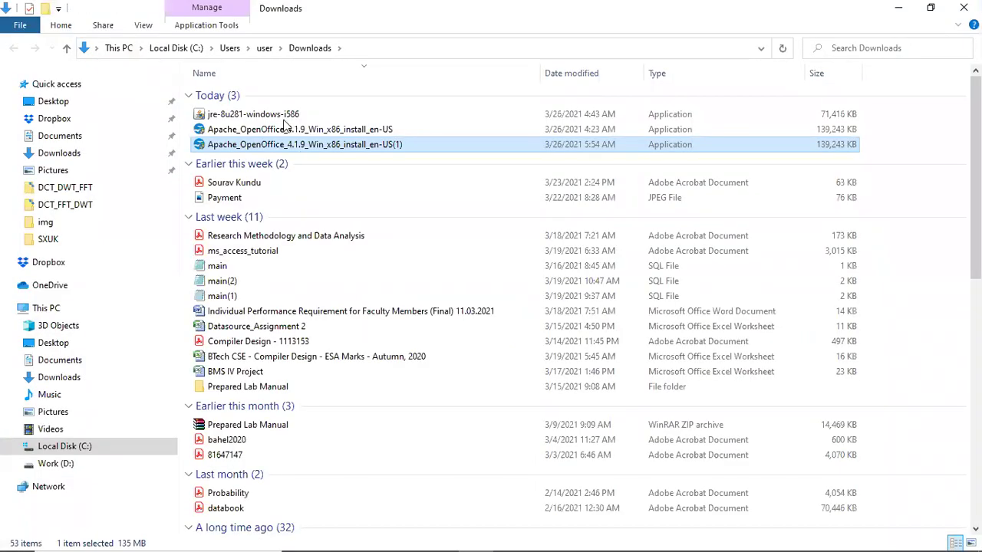
# Run the jre-8u281-windows-i586 installer from Downloads, try to install Java over the My_Database window, and cancel the setup
pyautogui.doubleClick(286, 115)
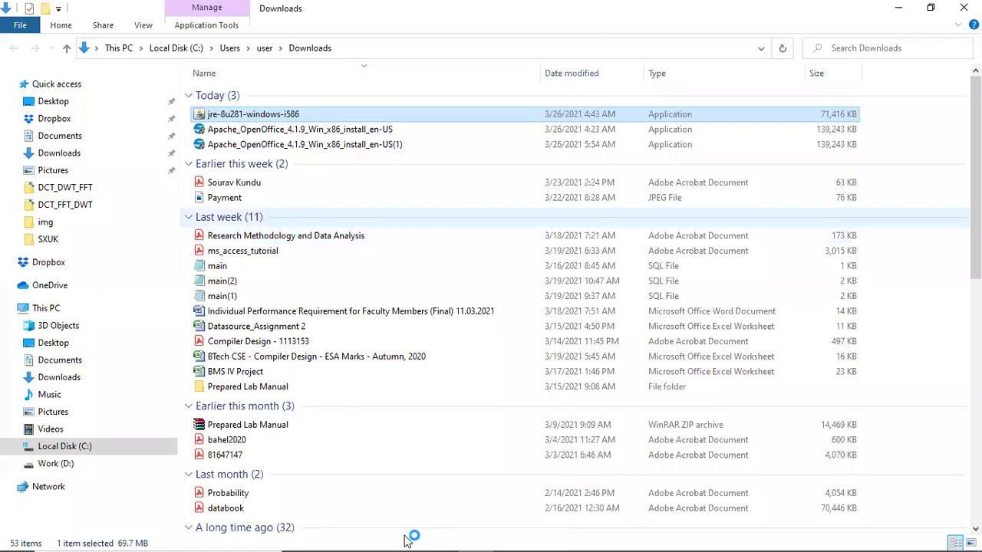
pyautogui.moveTo(460, 537)
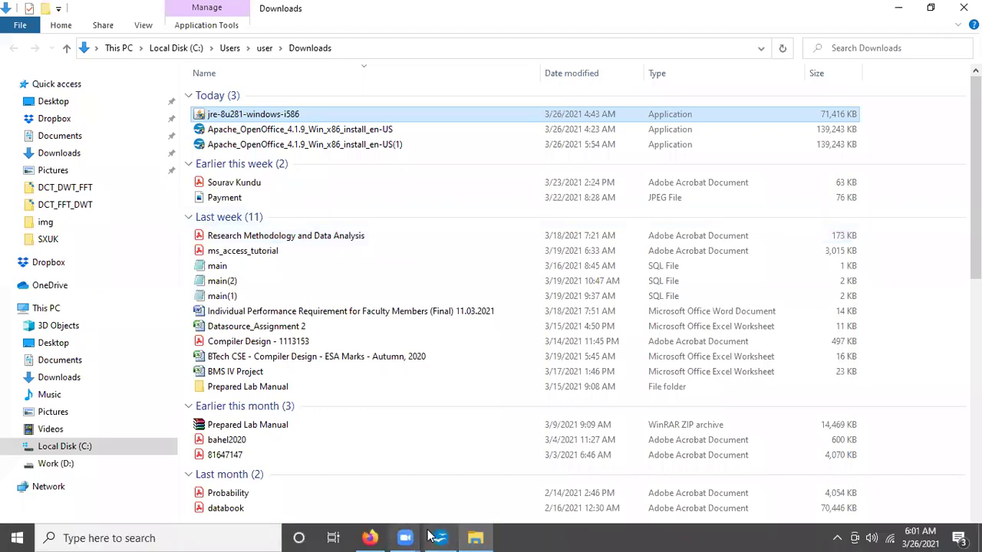
pyautogui.click(441, 537)
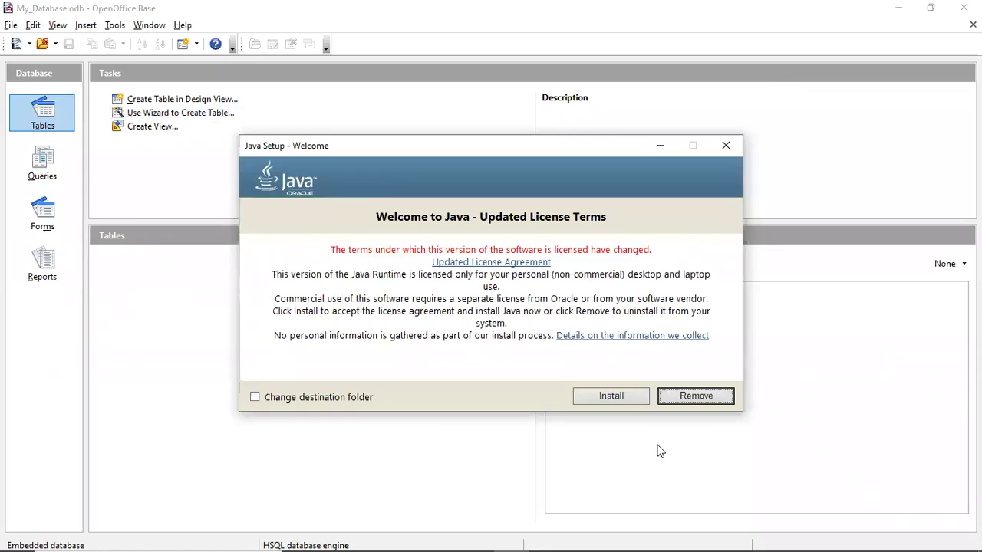
pyautogui.click(610, 396)
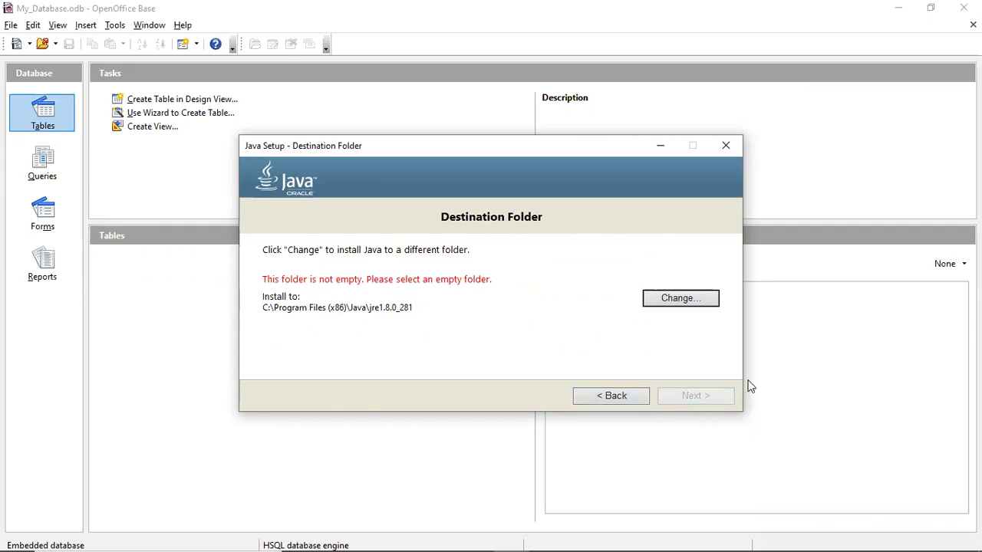
pyautogui.click(726, 146)
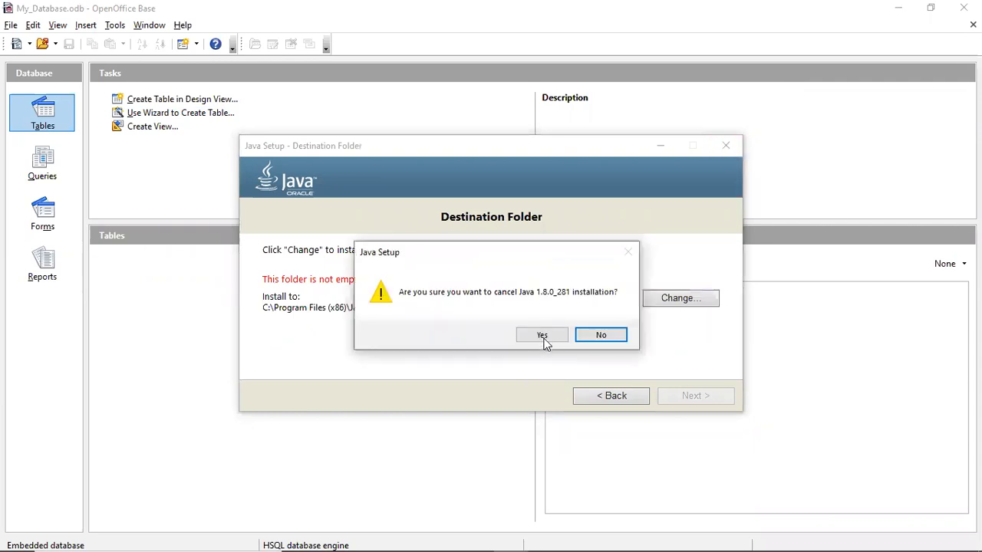
pyautogui.click(542, 337)
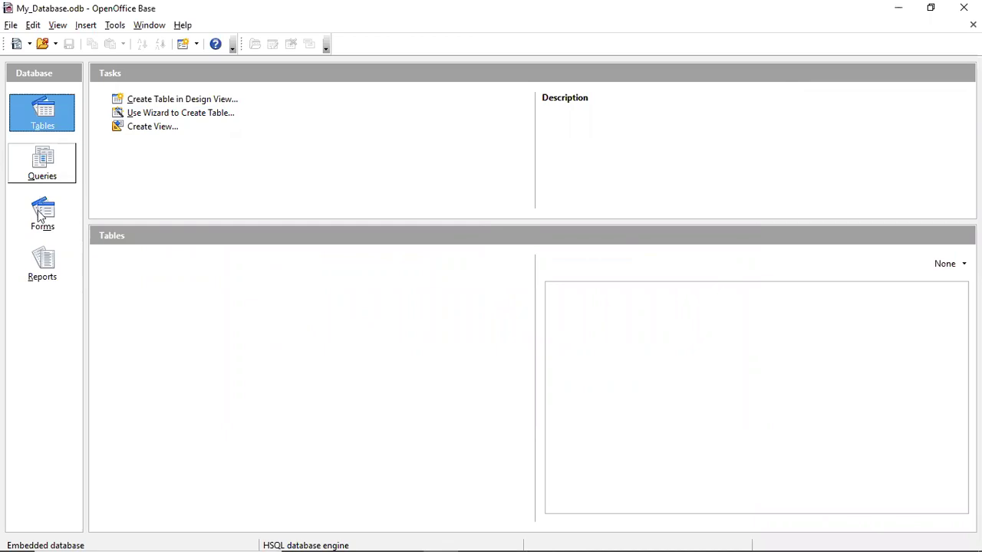
# Look through the object sections of My_Database, including Queries, and return to Tables
pyautogui.click(42, 264)
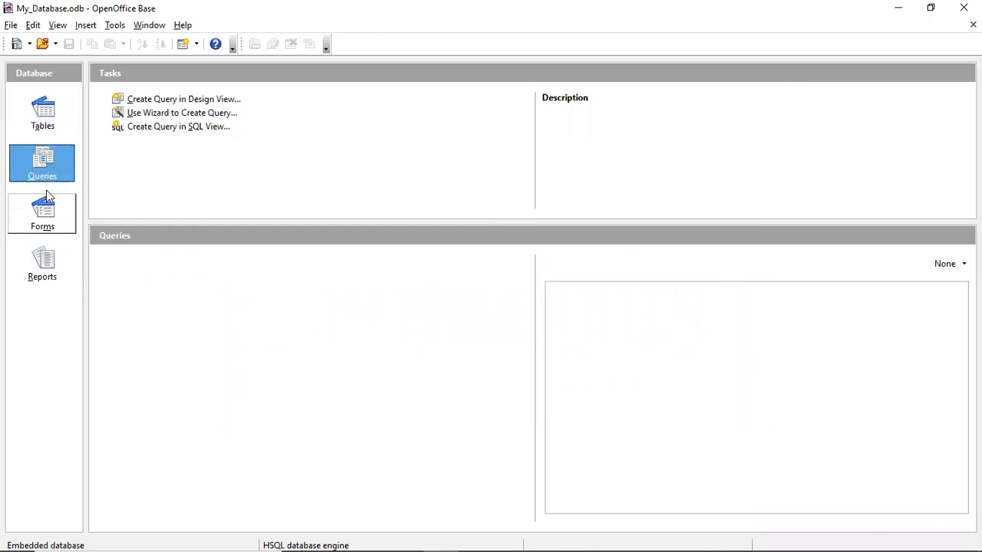
pyautogui.click(44, 127)
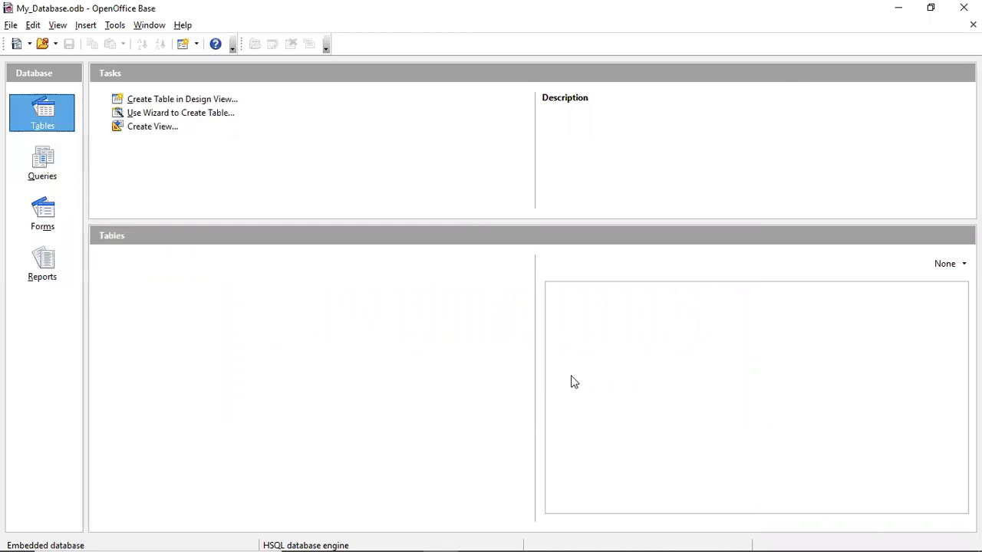